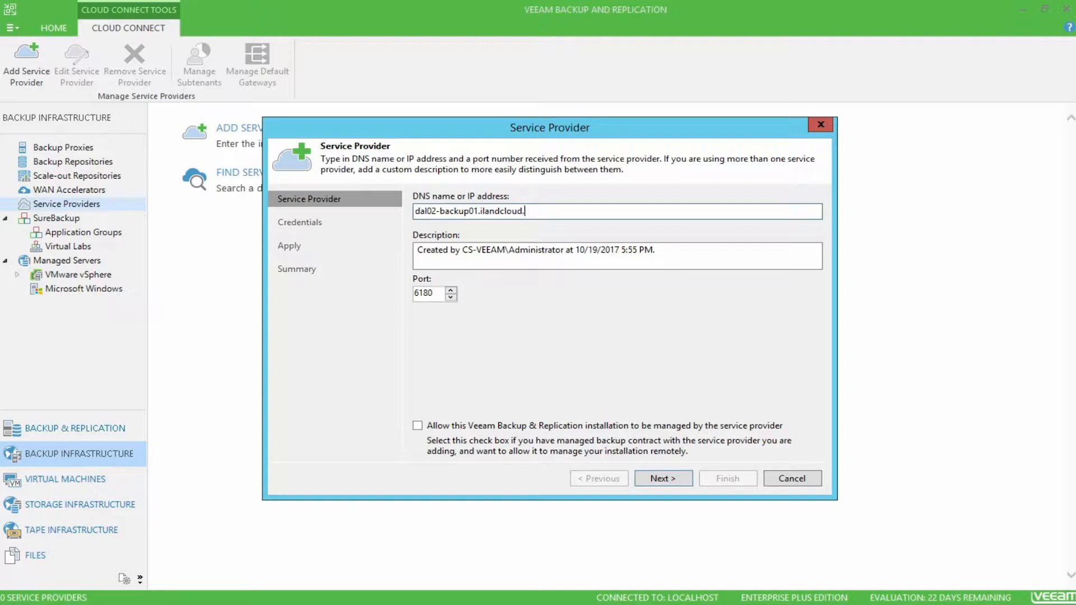
Step: Complete the service provider's DNS name as dal02-backup01.ilandcloud.com, keep the default description and port, and continue to the credentials
{"action": "key", "text": "Tab"}
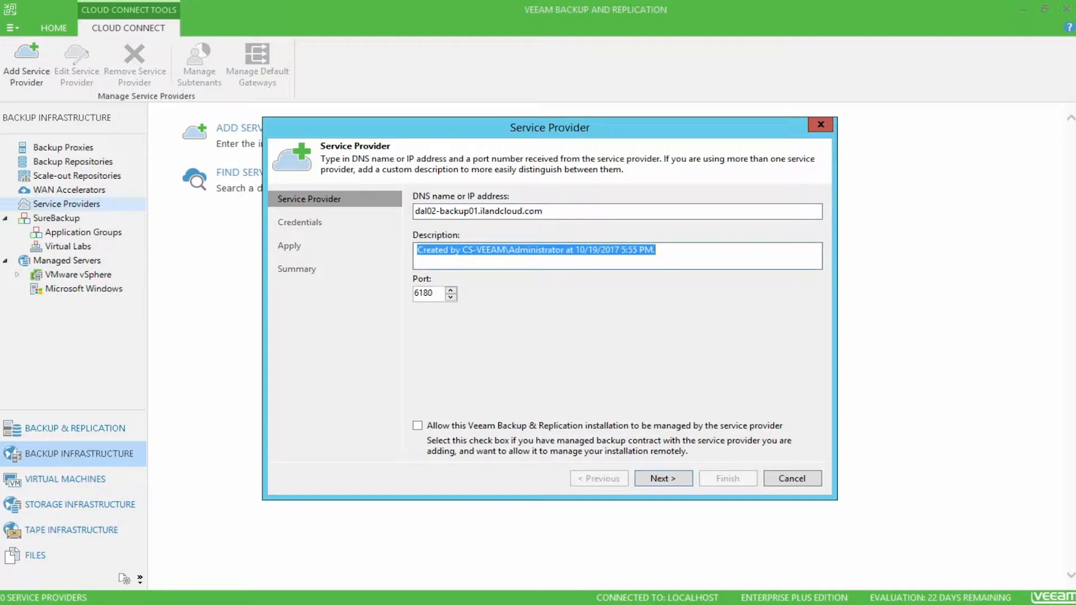
{"action": "left_click", "coordinate": [771, 255]}
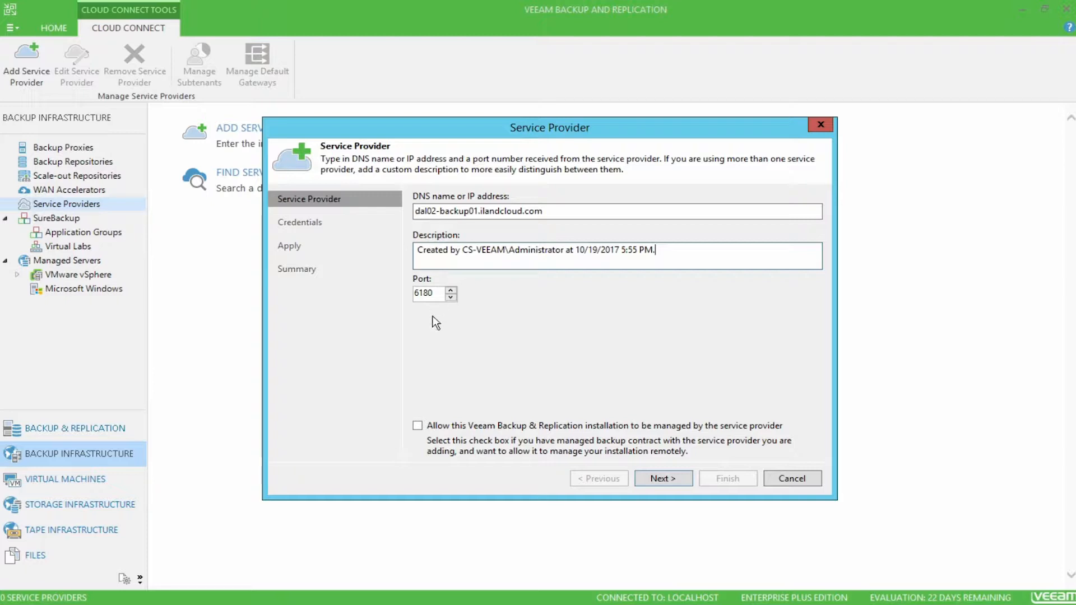
{"action": "left_click", "coordinate": [677, 478]}
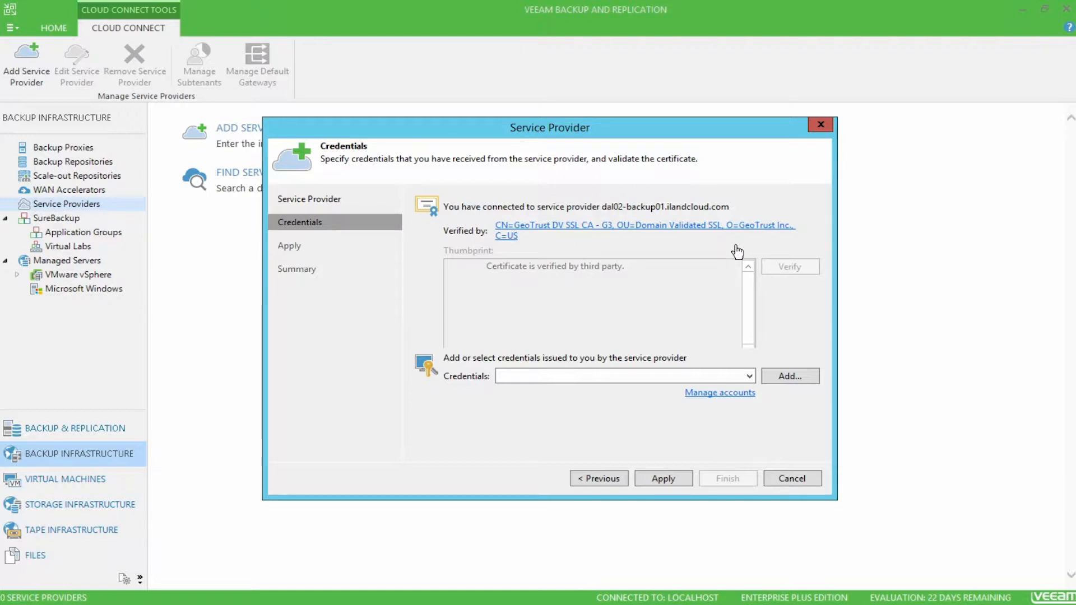
Step: Add provider credentials with the username ilandcloudservices and the account password, and apply them to the service provider connection
{"action": "left_click", "coordinate": [812, 378]}
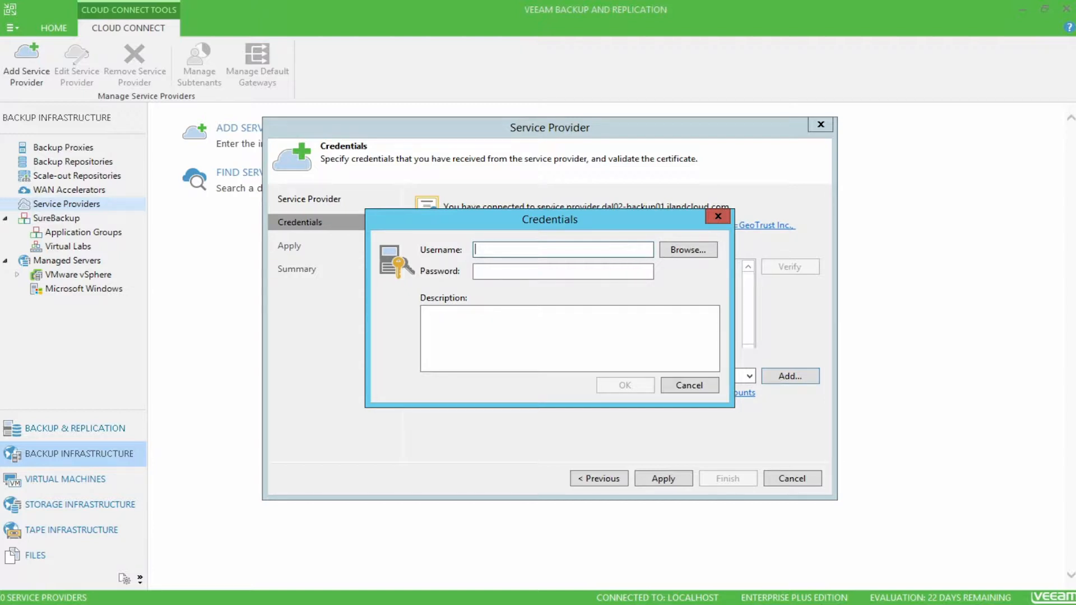
{"action": "type", "text": "ilandcloudservices"}
{"action": "key", "text": "Tab"}
{"action": "type", "text": "************"}
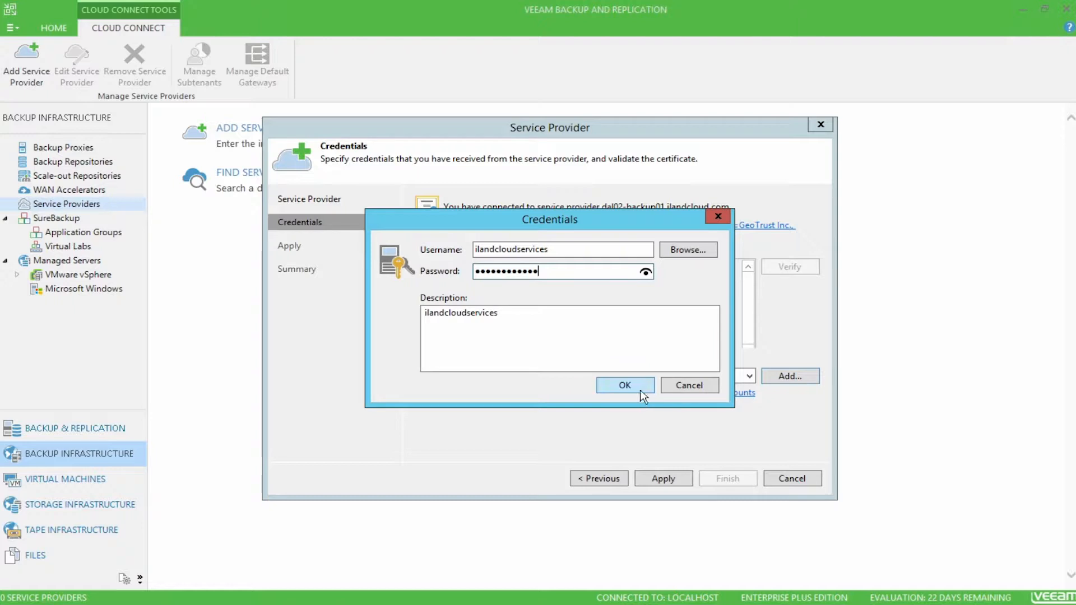
{"action": "left_click", "coordinate": [624, 384]}
{"action": "left_click", "coordinate": [688, 478]}
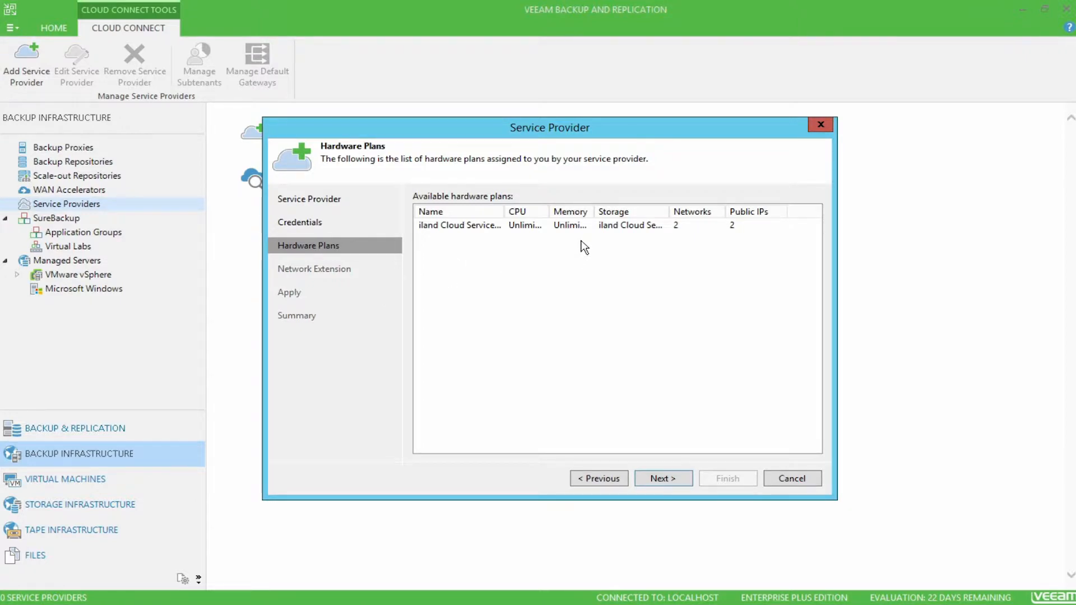
Step: Accept the hardware plan and edit the listed network extension appliance, choosing VM Network under host 10.10.128.103 as its network
{"action": "left_click", "coordinate": [669, 478]}
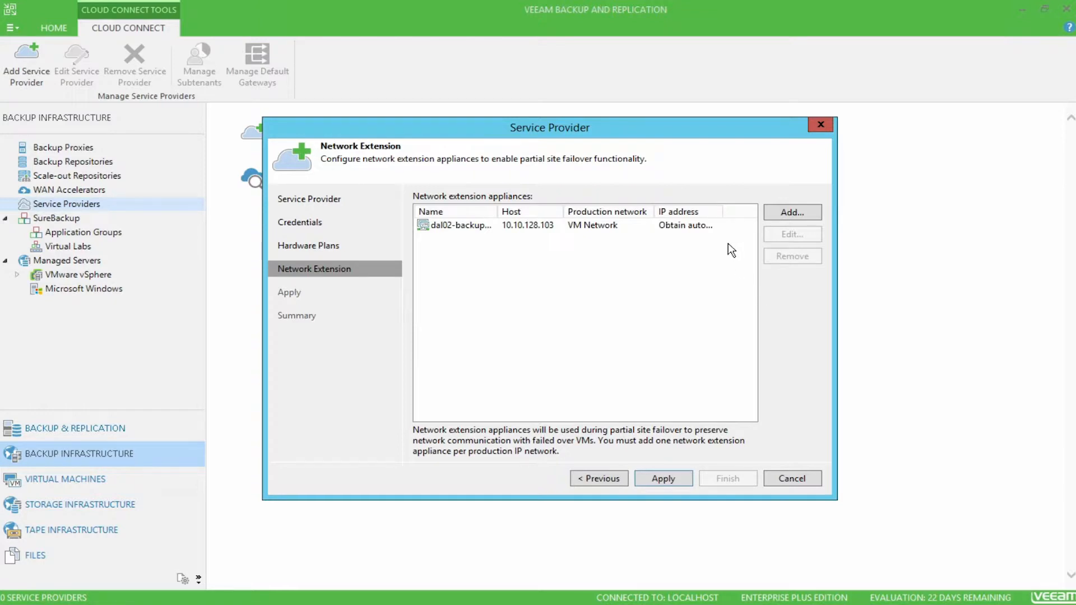
{"action": "left_click", "coordinate": [721, 225]}
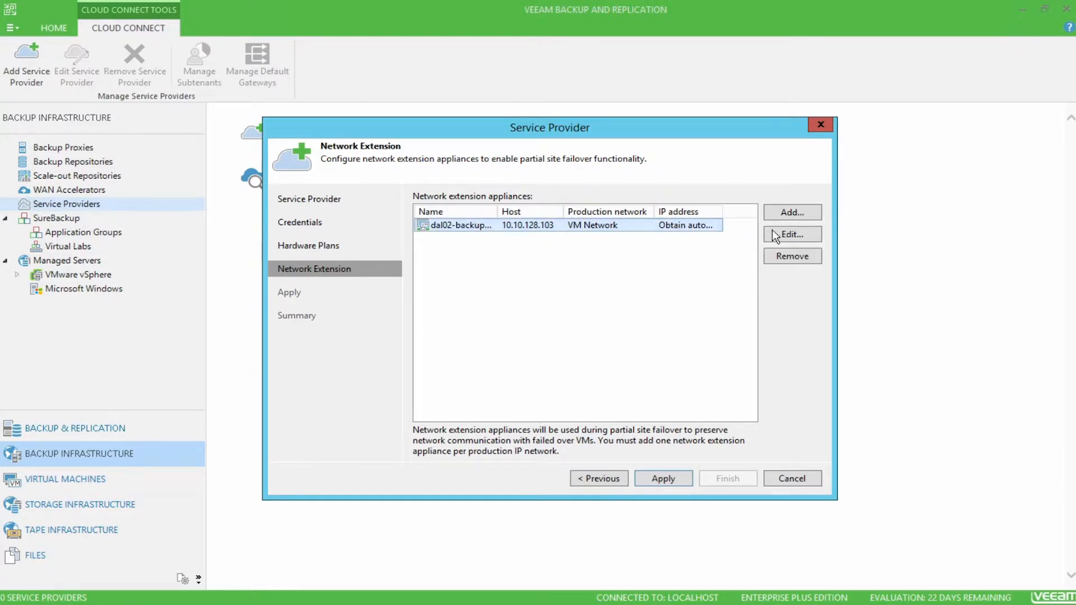
{"action": "left_click", "coordinate": [811, 234]}
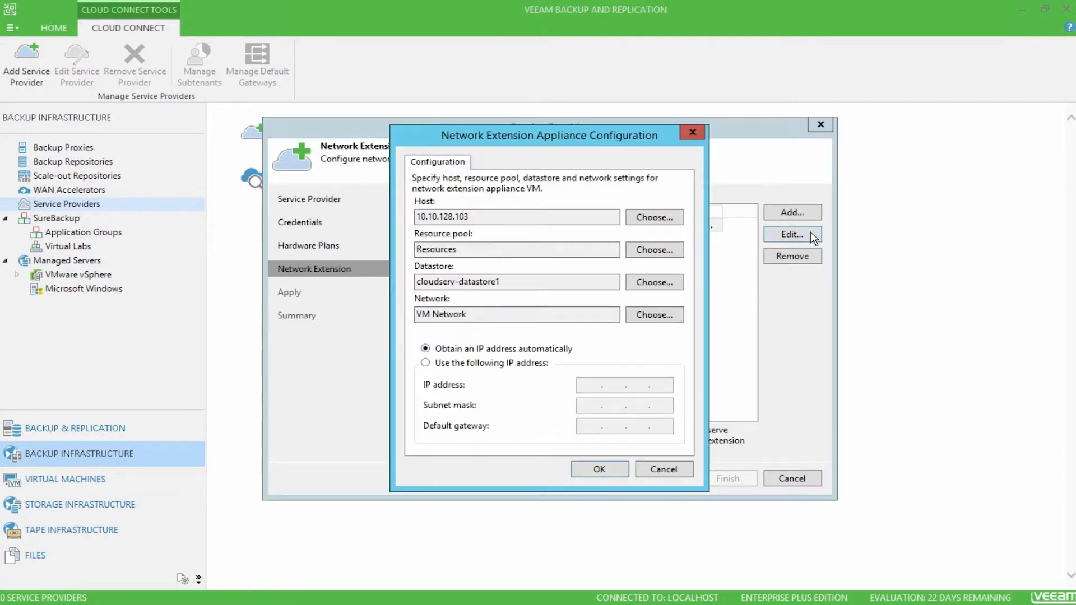
{"action": "left_click", "coordinate": [494, 218]}
{"action": "left_click", "coordinate": [518, 246]}
{"action": "left_click", "coordinate": [532, 283]}
{"action": "left_click", "coordinate": [670, 317]}
{"action": "left_click", "coordinate": [421, 194]}
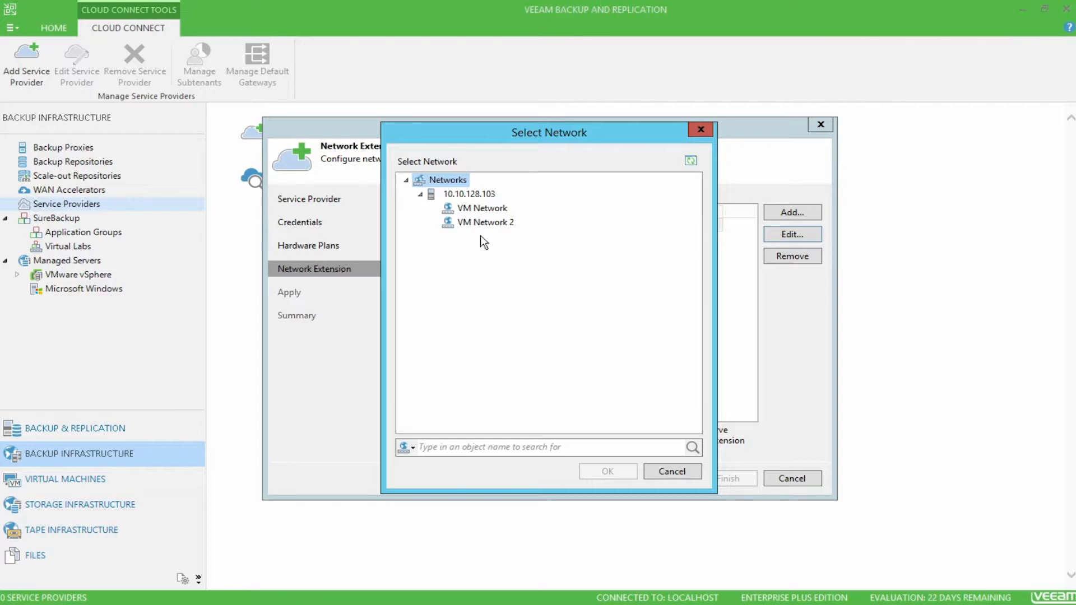
{"action": "left_click_drag", "start_coordinate": [597, 134], "coordinate": [811, 130]}
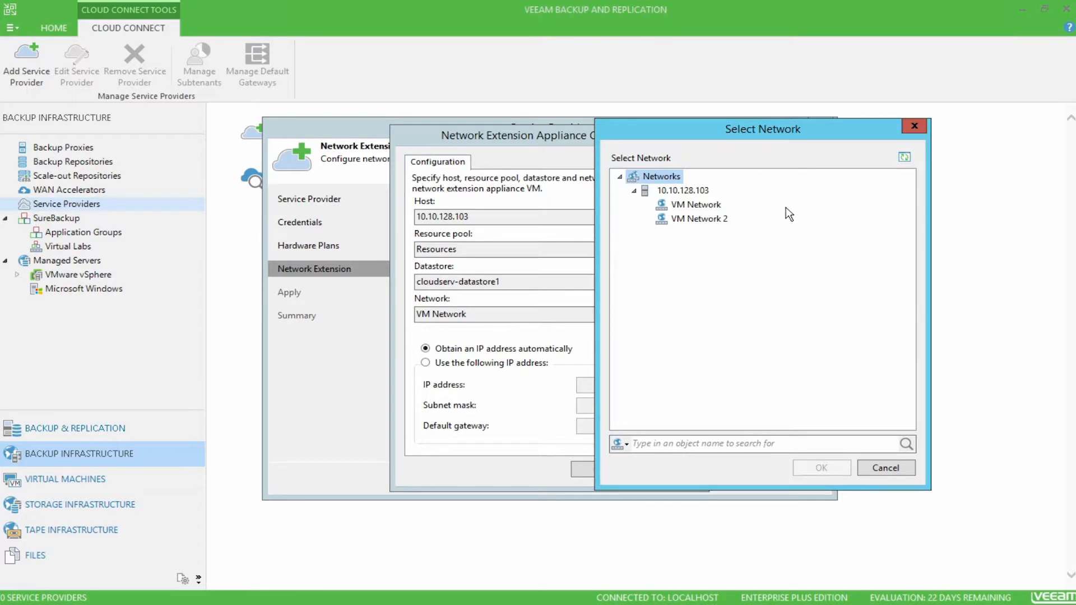
{"action": "left_click", "coordinate": [712, 208]}
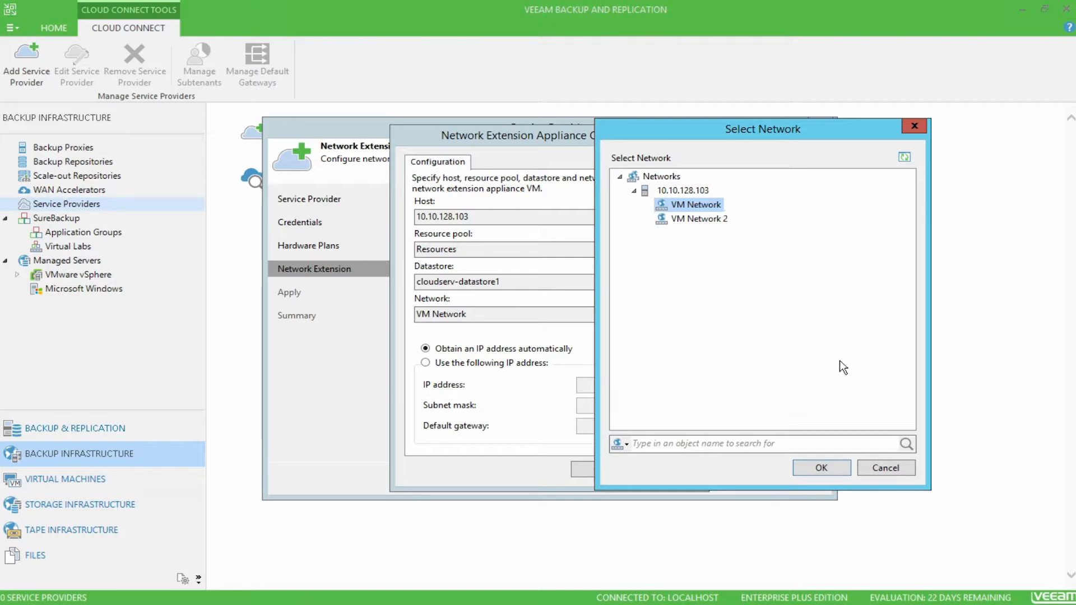
{"action": "left_click", "coordinate": [821, 467]}
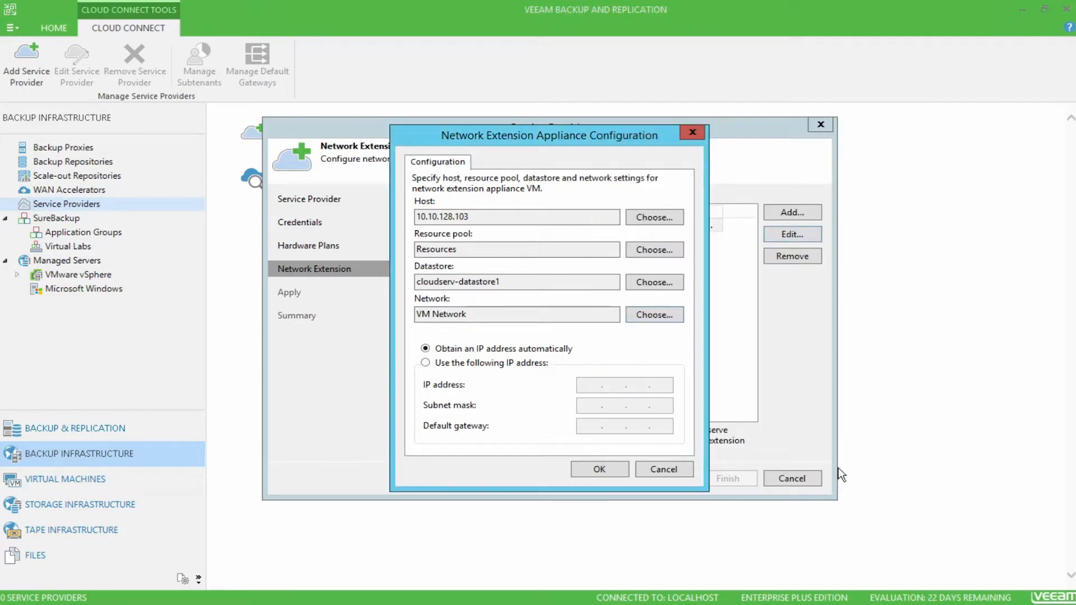
Step: Give the network extension appliance the static IP address 10.10.128.254, subnet mask 255.255.0.0 and default gateway 10.10.0.1
{"action": "left_click", "coordinate": [524, 362]}
{"action": "left_click", "coordinate": [598, 389]}
{"action": "type", "text": "10.10.0.1"}
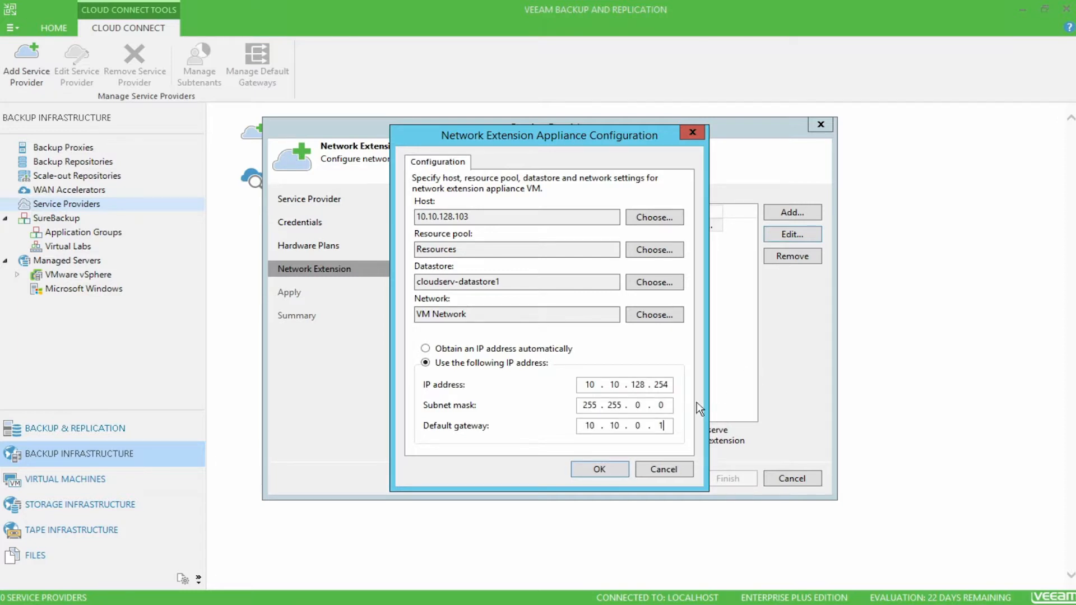
{"action": "left_click", "coordinate": [616, 469]}
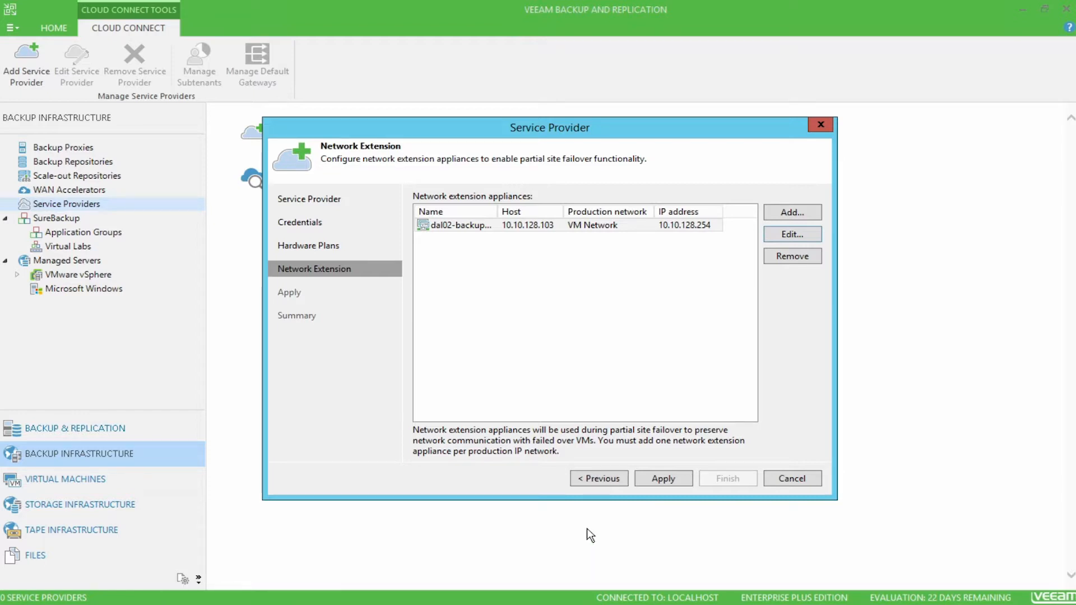
Step: Apply the service provider configuration and finish the wizard, checking the deployed dal02-backup01 appliance in the vSphere Client inventory before finishing
{"action": "left_click", "coordinate": [640, 480]}
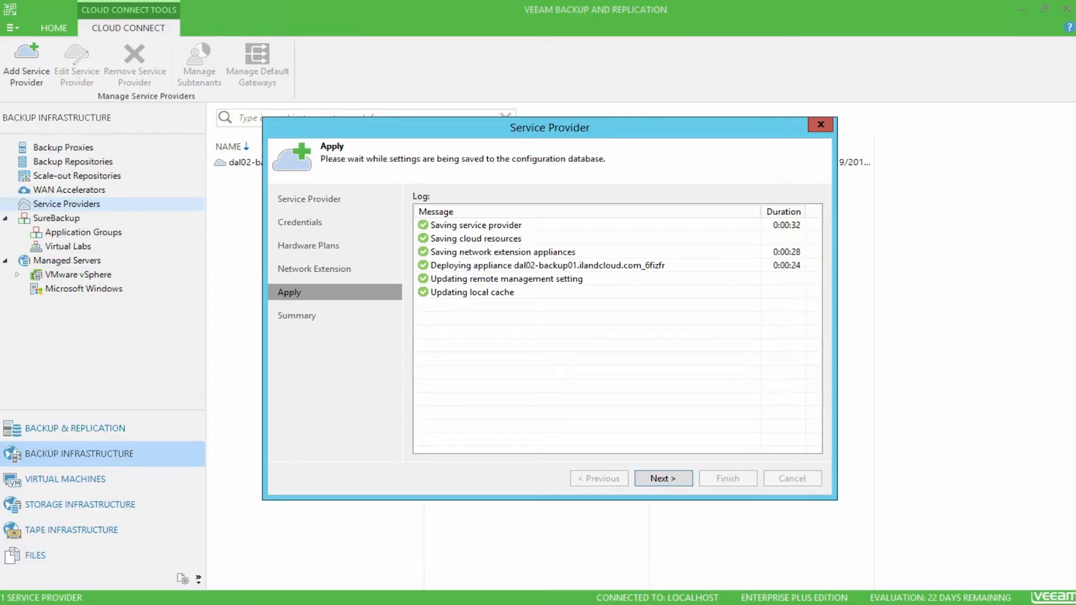
{"action": "left_click", "coordinate": [687, 475]}
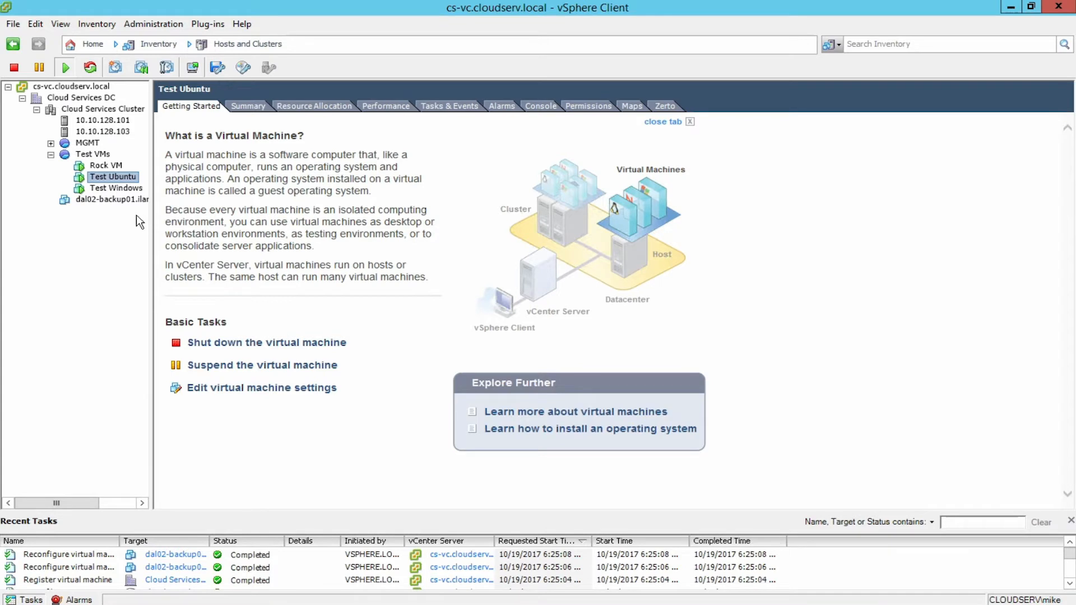
{"action": "left_click", "coordinate": [101, 198]}
{"action": "left_click_drag", "start_coordinate": [152, 207], "coordinate": [218, 207]}
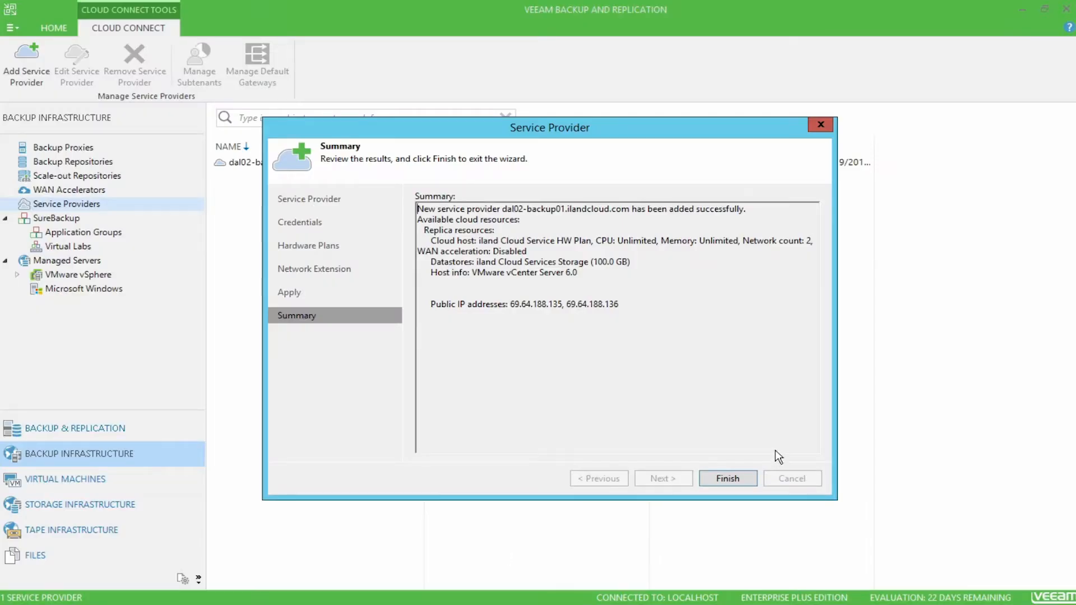
{"action": "left_click", "coordinate": [730, 479]}
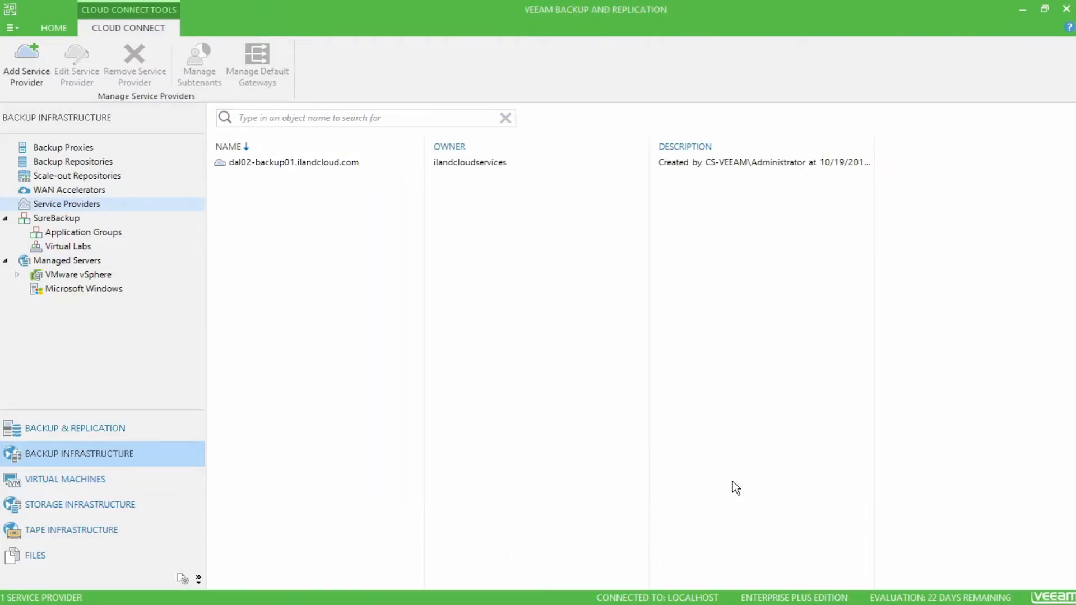
Step: Open the default gateway settings of the dal02-backup01.ilandcloud.com provider and widen the cloud network column
{"action": "left_click", "coordinate": [292, 167]}
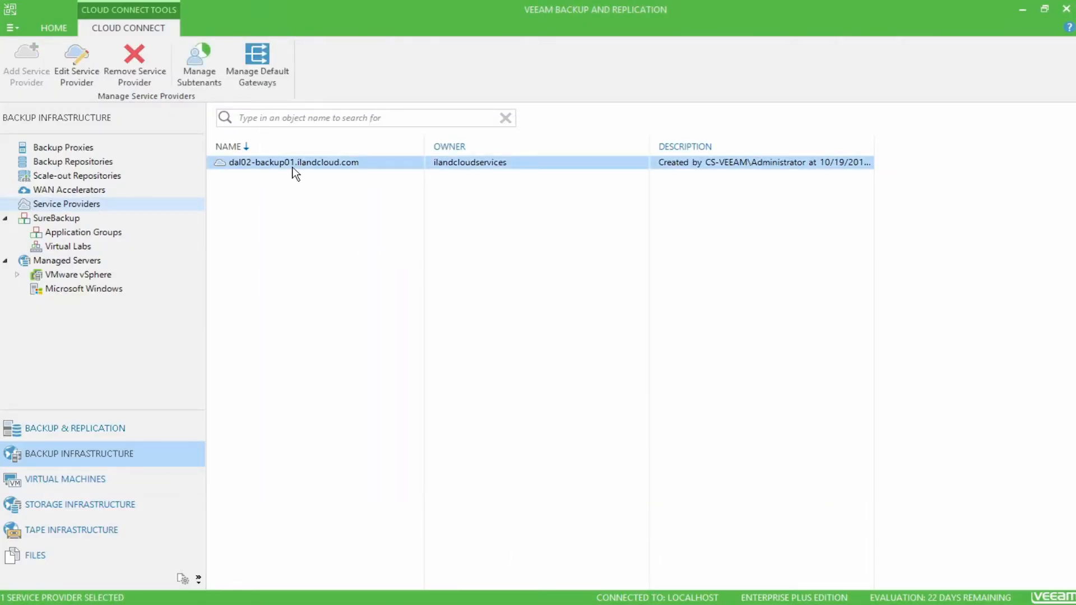
{"action": "right_click", "coordinate": [384, 170]}
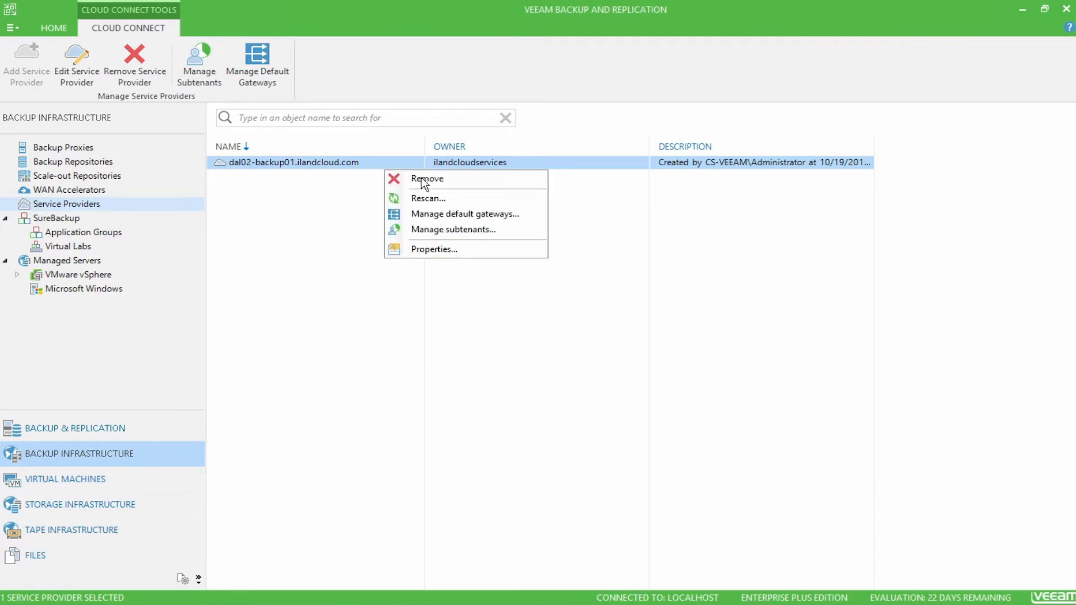
{"action": "left_click", "coordinate": [534, 218]}
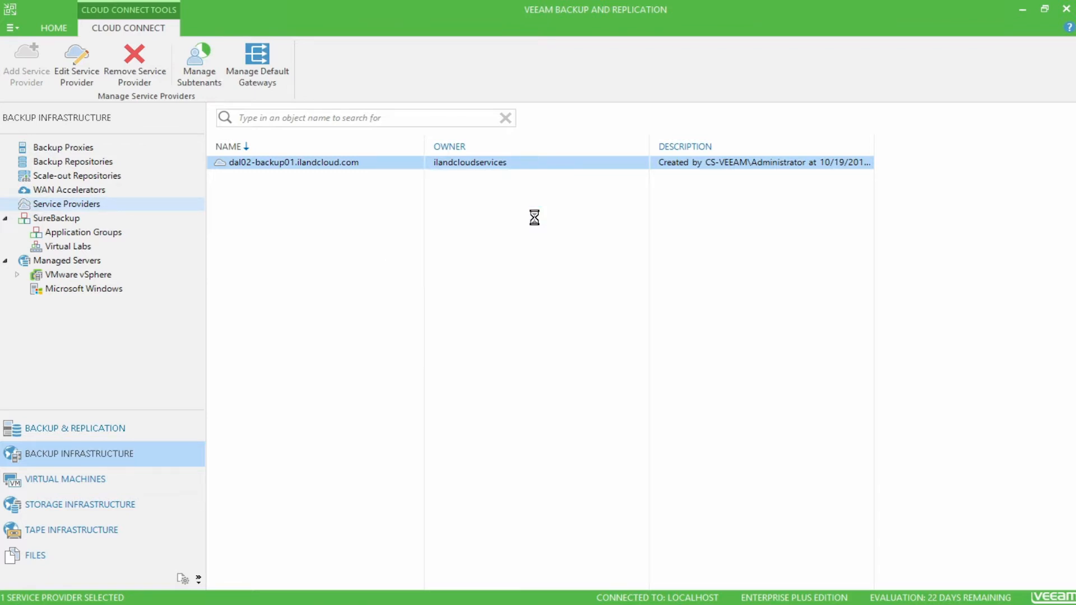
{"action": "left_click", "coordinate": [547, 218]}
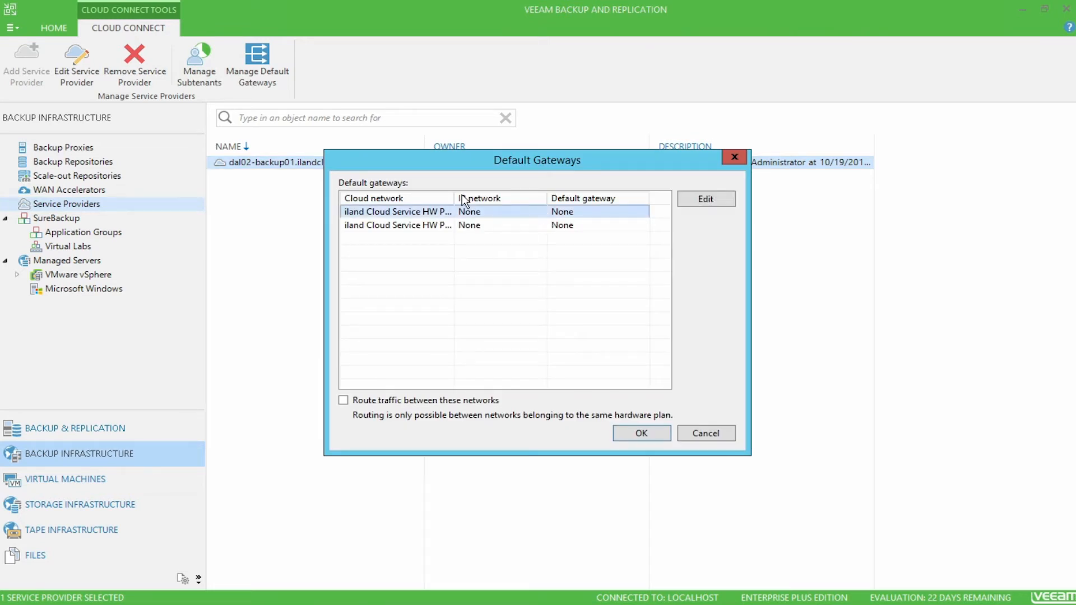
{"action": "left_click_drag", "start_coordinate": [454, 197], "coordinate": [528, 199]}
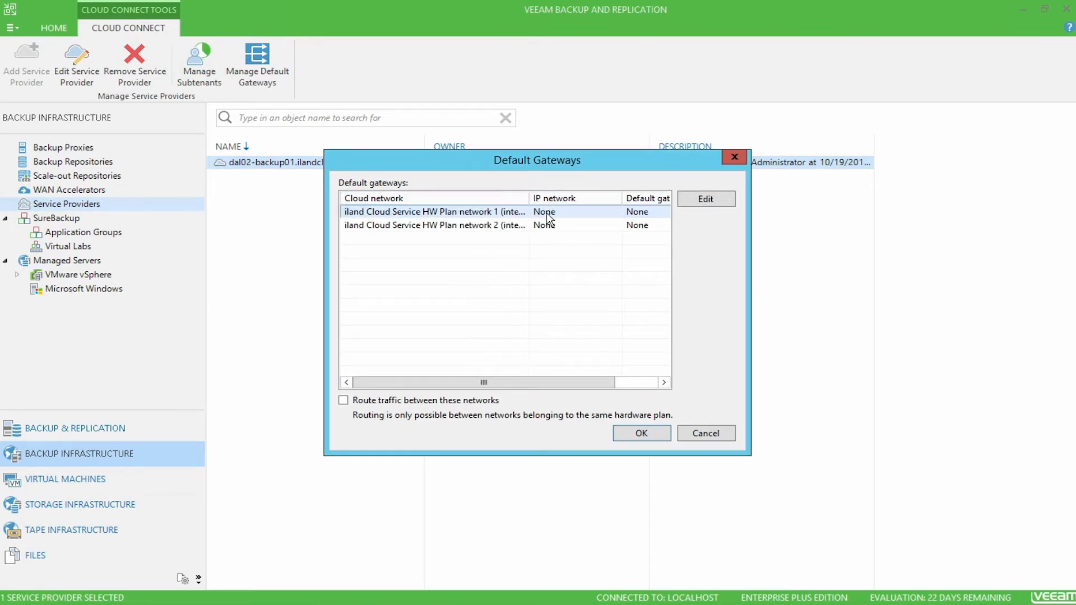
Step: Set the default gateway of iland Cloud Service HW Plan network 1 to 10.10.0.1 with subnet mask 255.255.0.0 and save the gateway settings
{"action": "left_click", "coordinate": [704, 200]}
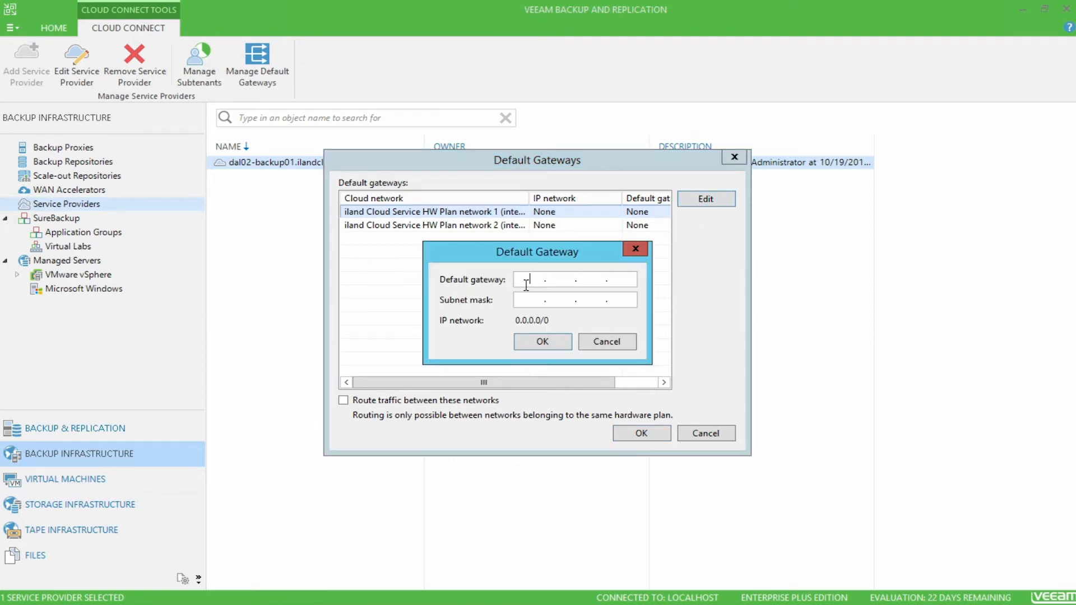
{"action": "type", "text": "10 . 10 . 0 . 1"}
{"action": "key", "text": "Tab"}
{"action": "type", "text": "255.255.0.0"}
{"action": "left_click", "coordinate": [556, 339]}
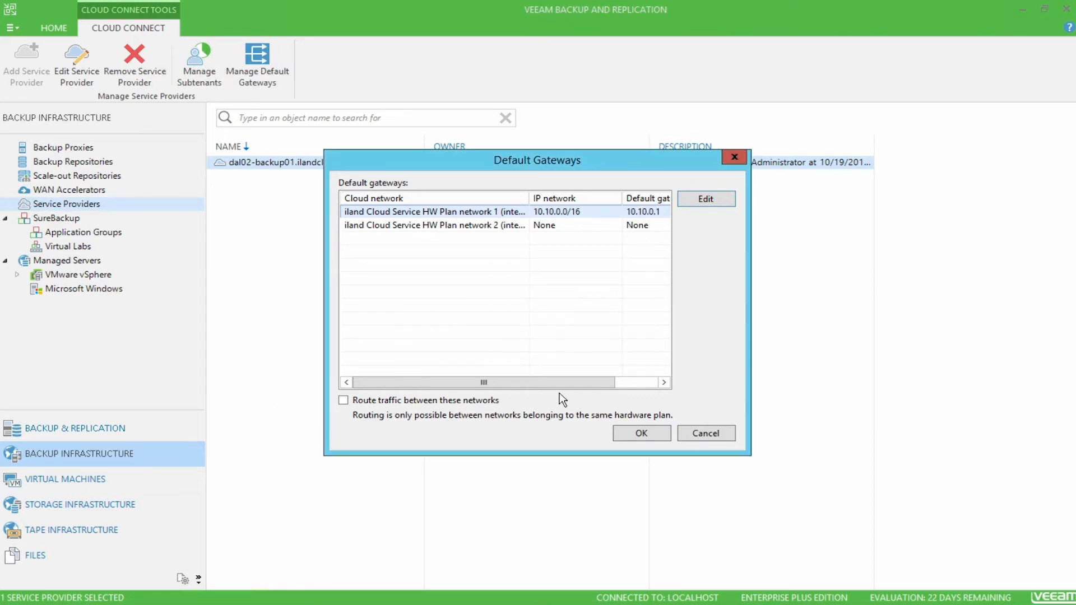
{"action": "left_click", "coordinate": [642, 434]}
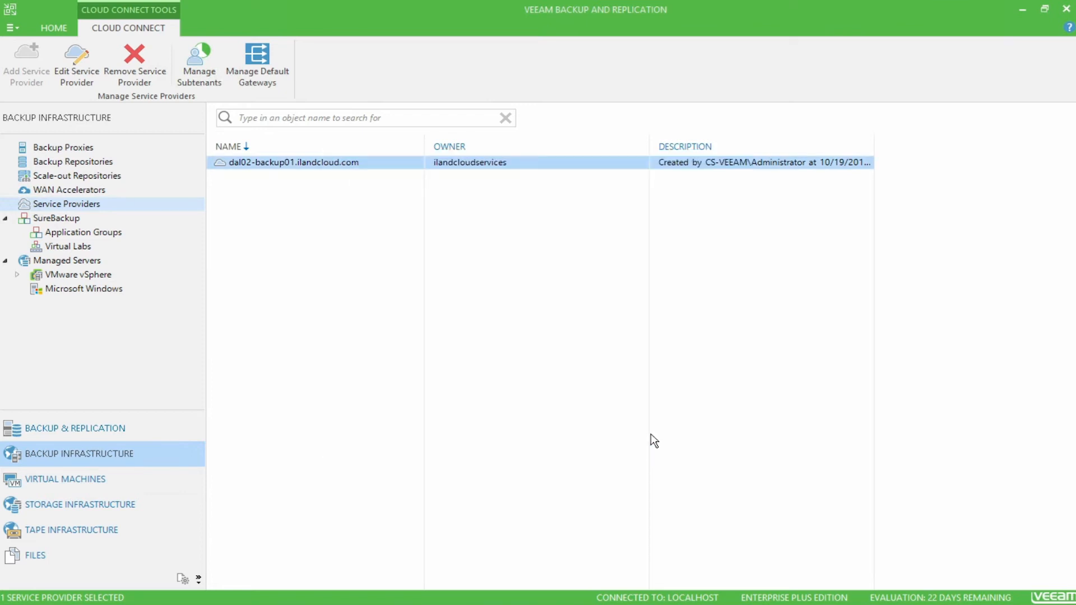